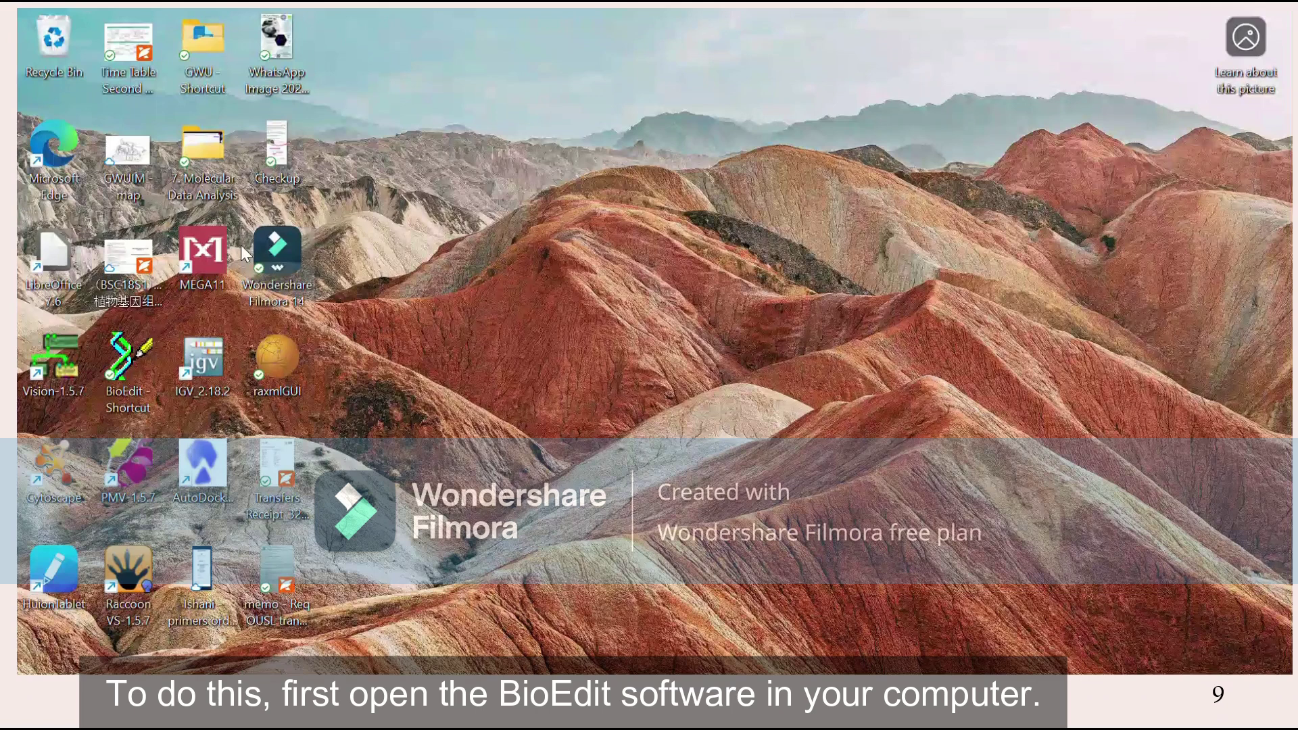
Launch BioEdit and open the AB1 trace file 28-5F_C11 from the Sequences folder
{"action": "double_click", "coordinate": [138, 366]}
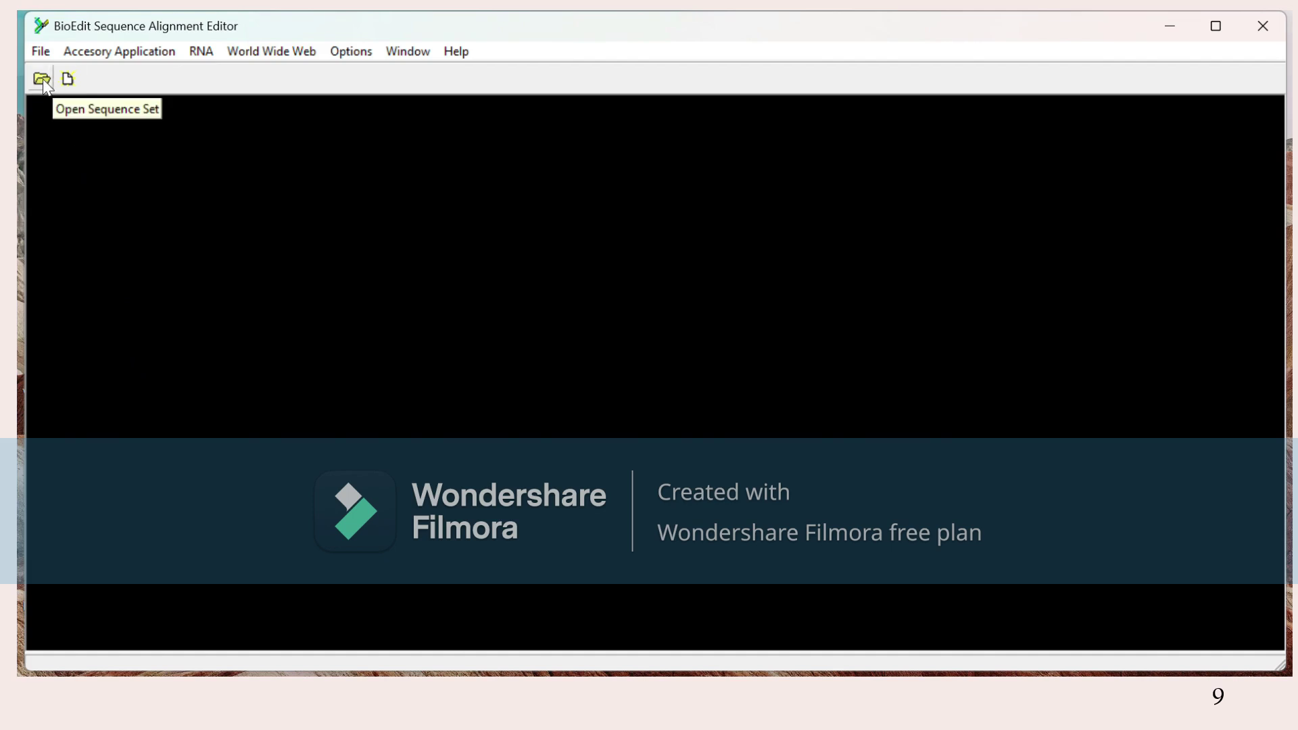
{"action": "left_click", "coordinate": [50, 52]}
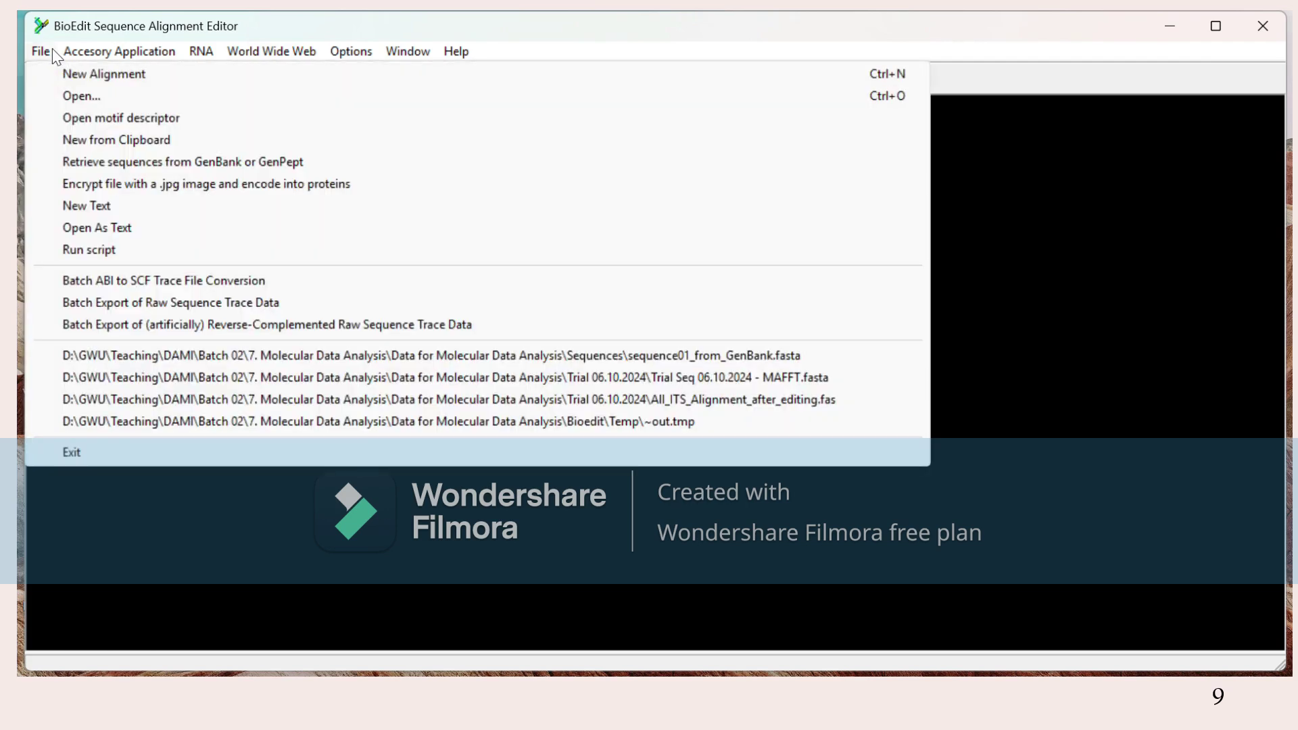
{"action": "left_click", "coordinate": [115, 96]}
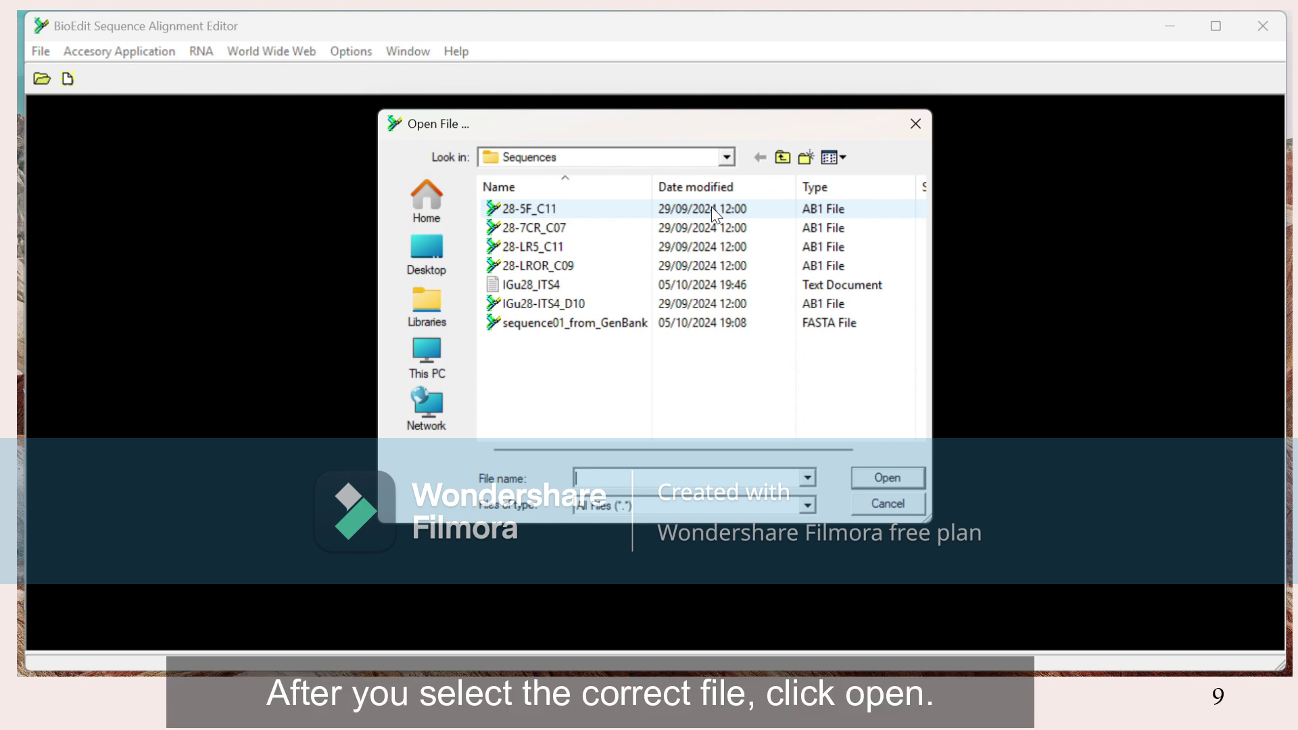
{"action": "left_click", "coordinate": [622, 217]}
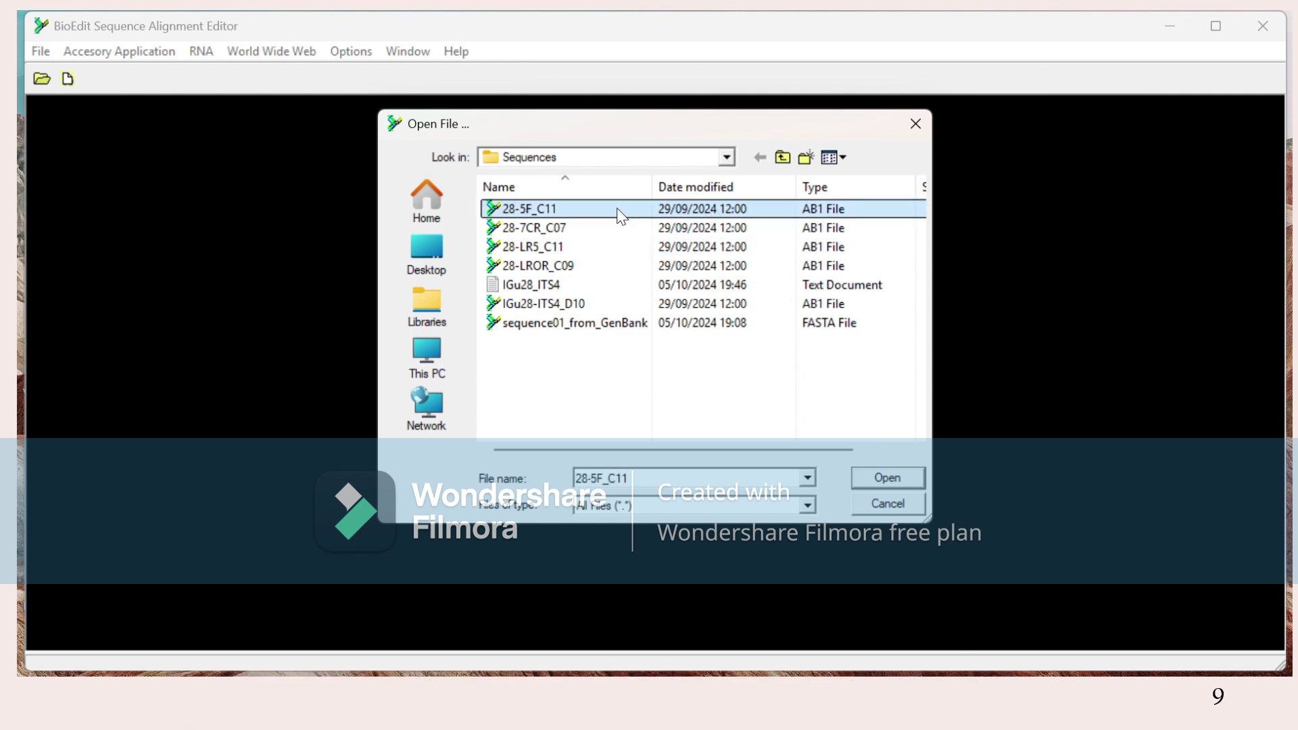
{"action": "left_click", "coordinate": [914, 507]}
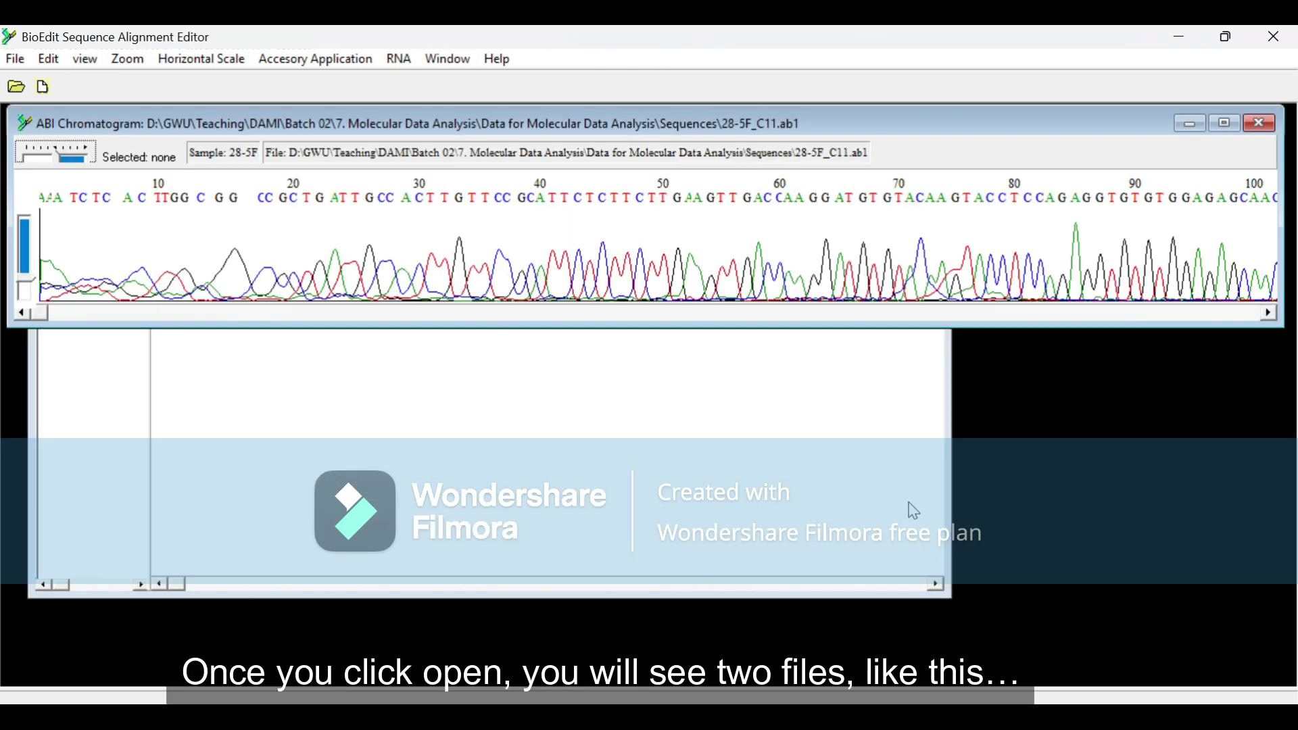
Bring the DNA sequence window in front of the chromatogram, shift it slightly down and inspect single bases of 28-5F up to position 66
{"action": "left_click", "coordinate": [838, 452]}
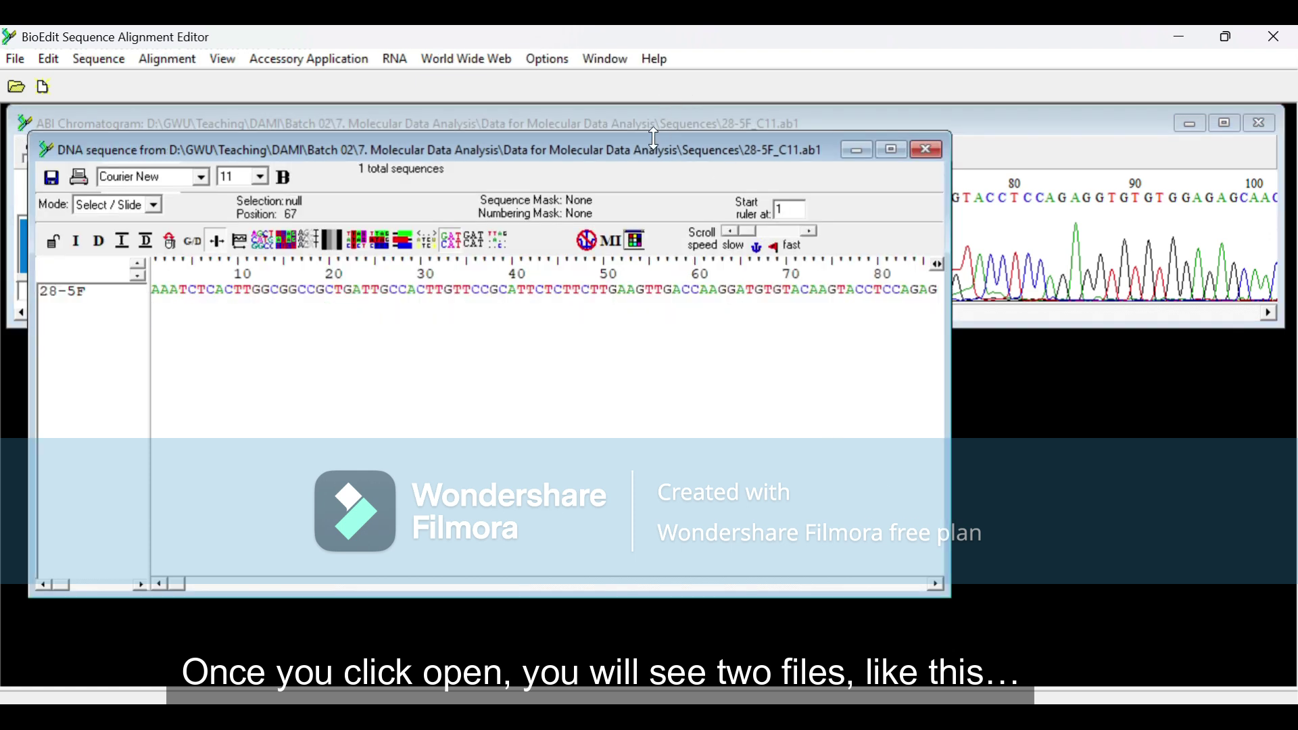
{"action": "left_click_drag", "start_coordinate": [653, 145], "coordinate": [647, 190]}
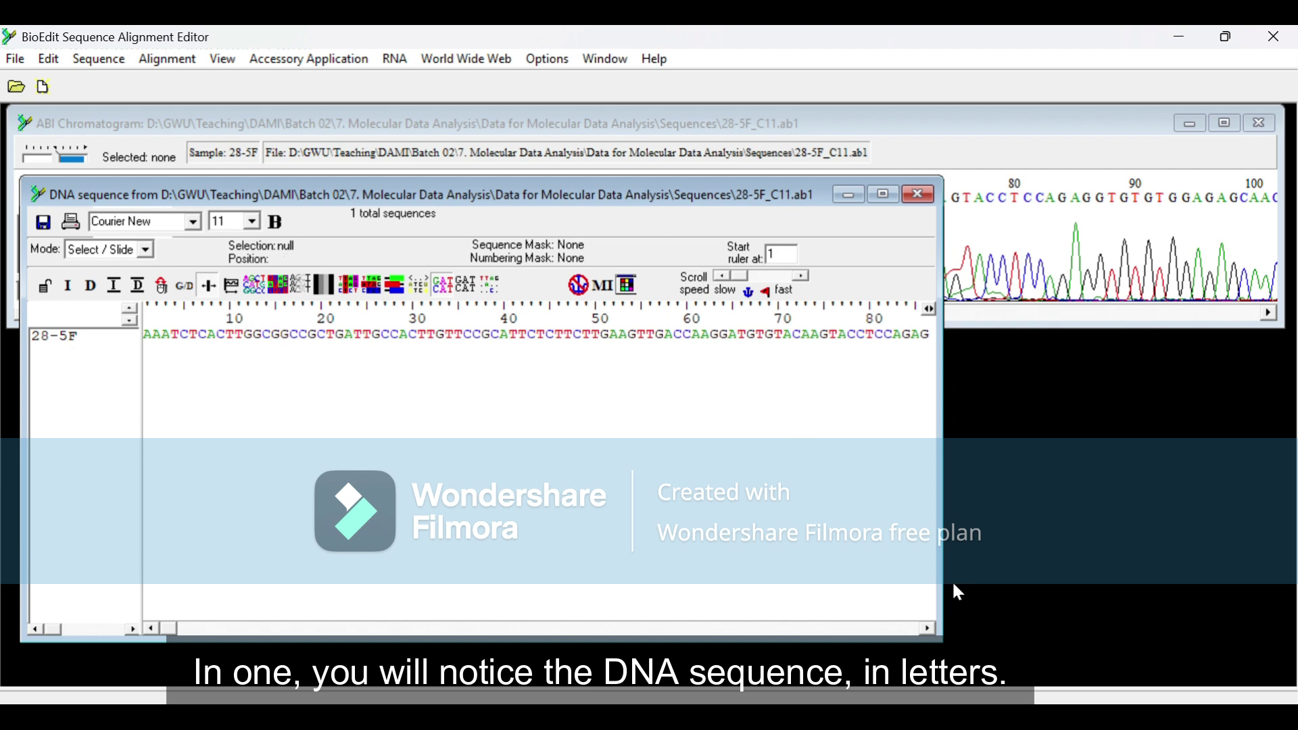
{"action": "left_click", "coordinate": [387, 337]}
{"action": "left_click", "coordinate": [440, 336]}
{"action": "left_click", "coordinate": [514, 336]}
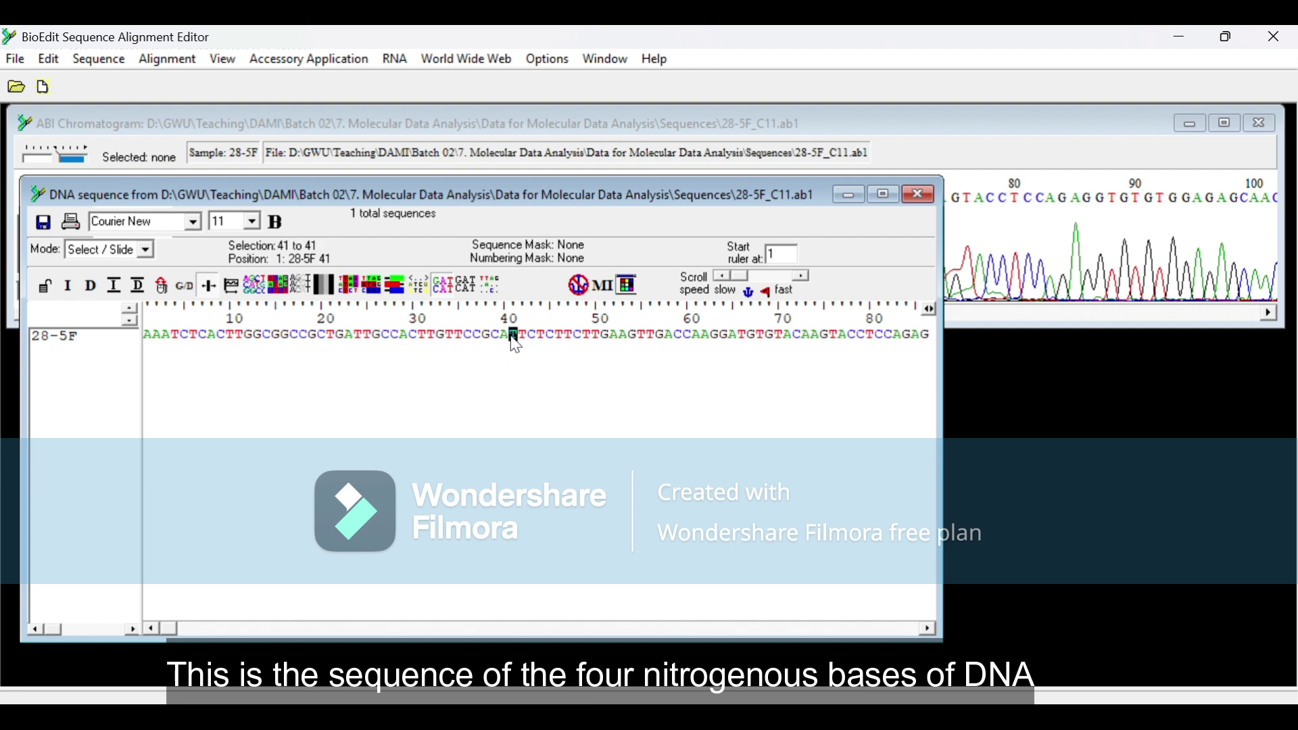
{"action": "left_click", "coordinate": [744, 336]}
Examine the individual A, G, C and T bases of 28-5F just past position 210, up to base 221
{"action": "left_click_drag", "start_coordinate": [169, 631], "coordinate": [310, 649]}
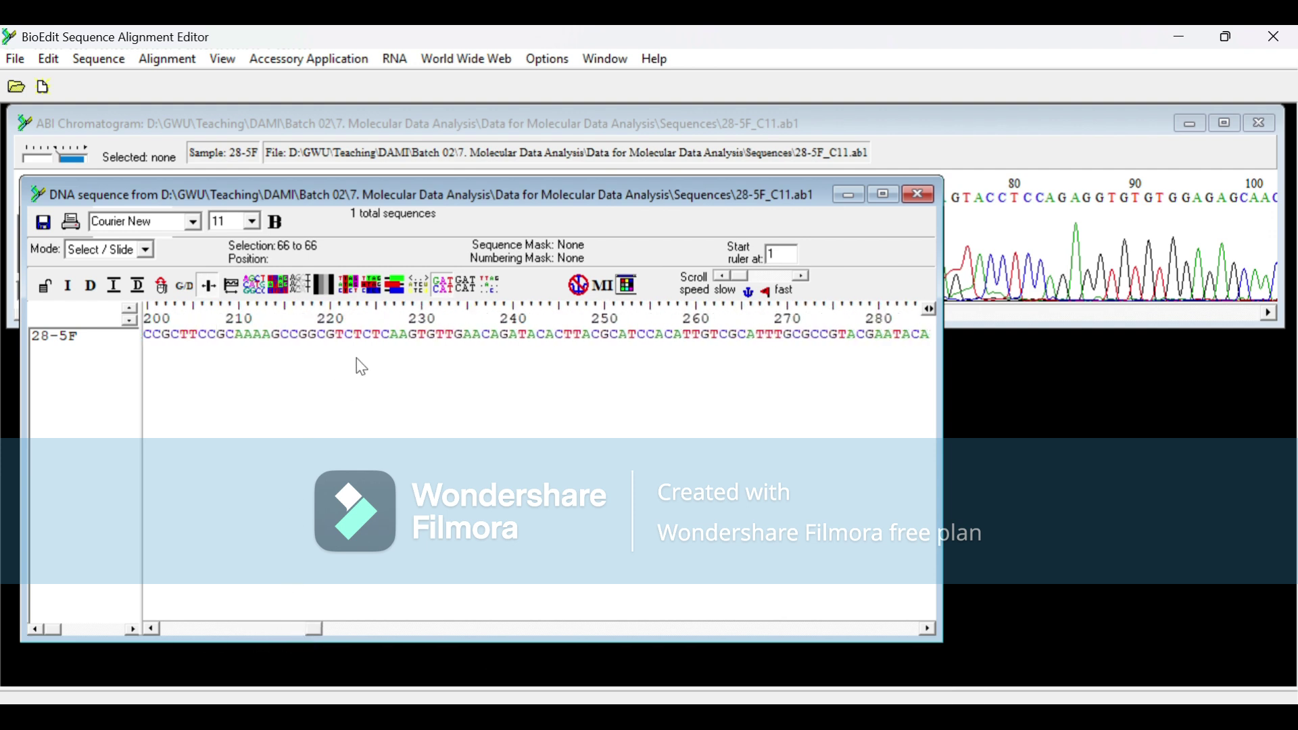
{"action": "left_click", "coordinate": [269, 338]}
{"action": "left_click", "coordinate": [277, 338]}
{"action": "left_click", "coordinate": [285, 338]}
{"action": "left_click", "coordinate": [295, 338]}
{"action": "left_click", "coordinate": [331, 338]}
{"action": "left_click", "coordinate": [340, 338]}
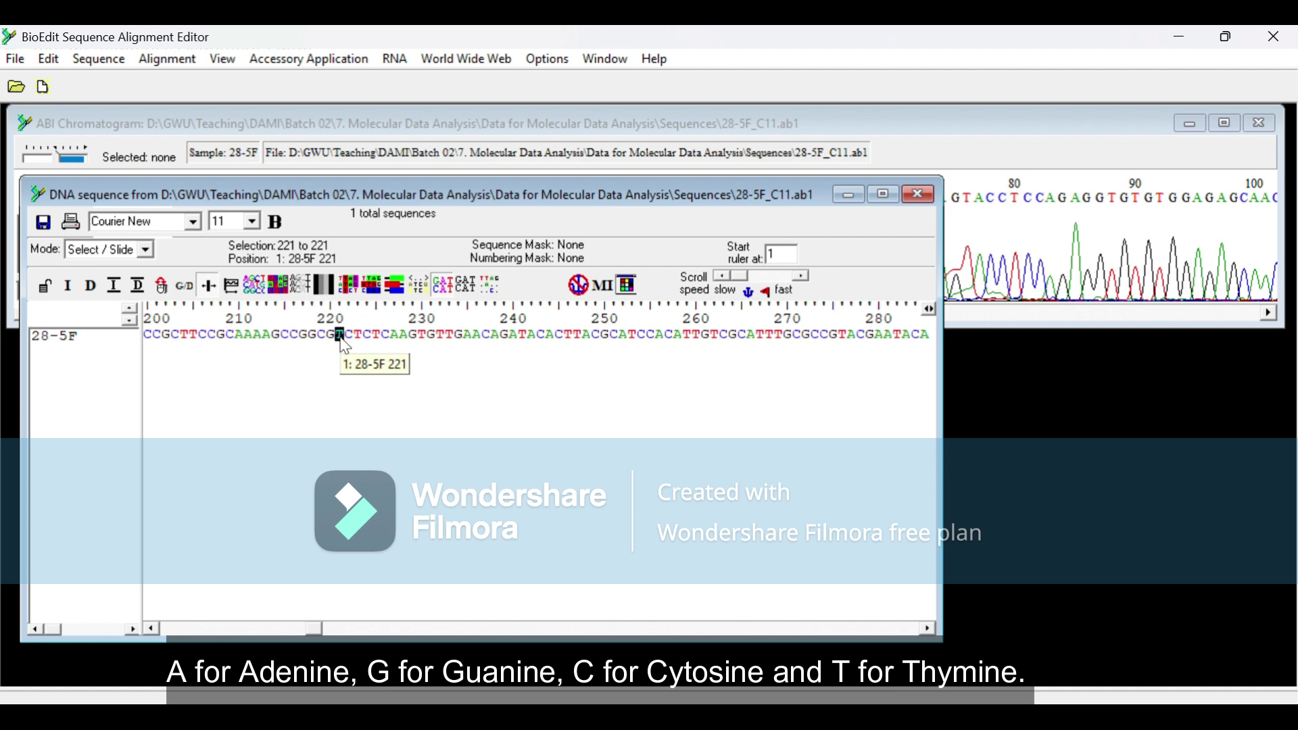
Move the DNA sequence window below the chromatogram so both are uncovered, and make the chromatogram window active
{"action": "left_click_drag", "start_coordinate": [411, 179], "coordinate": [411, 288]}
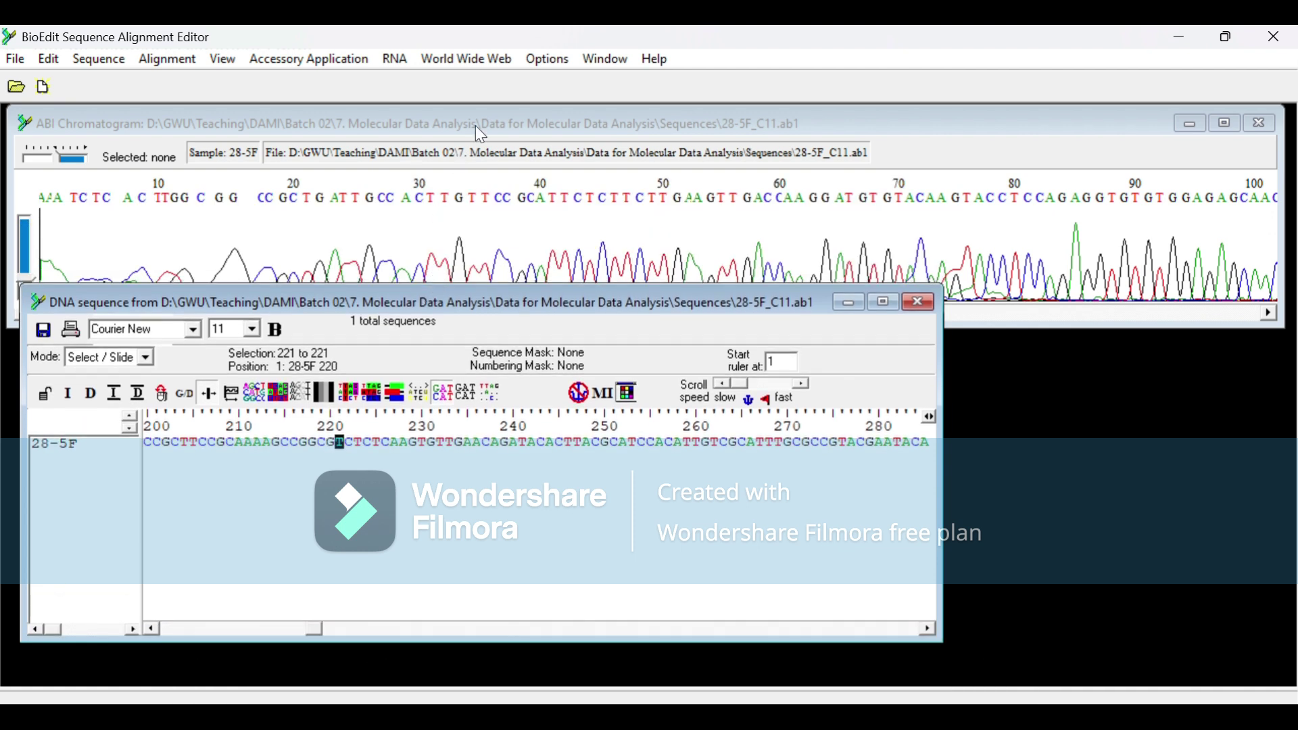
{"action": "left_click_drag", "start_coordinate": [505, 302], "coordinate": [510, 355]}
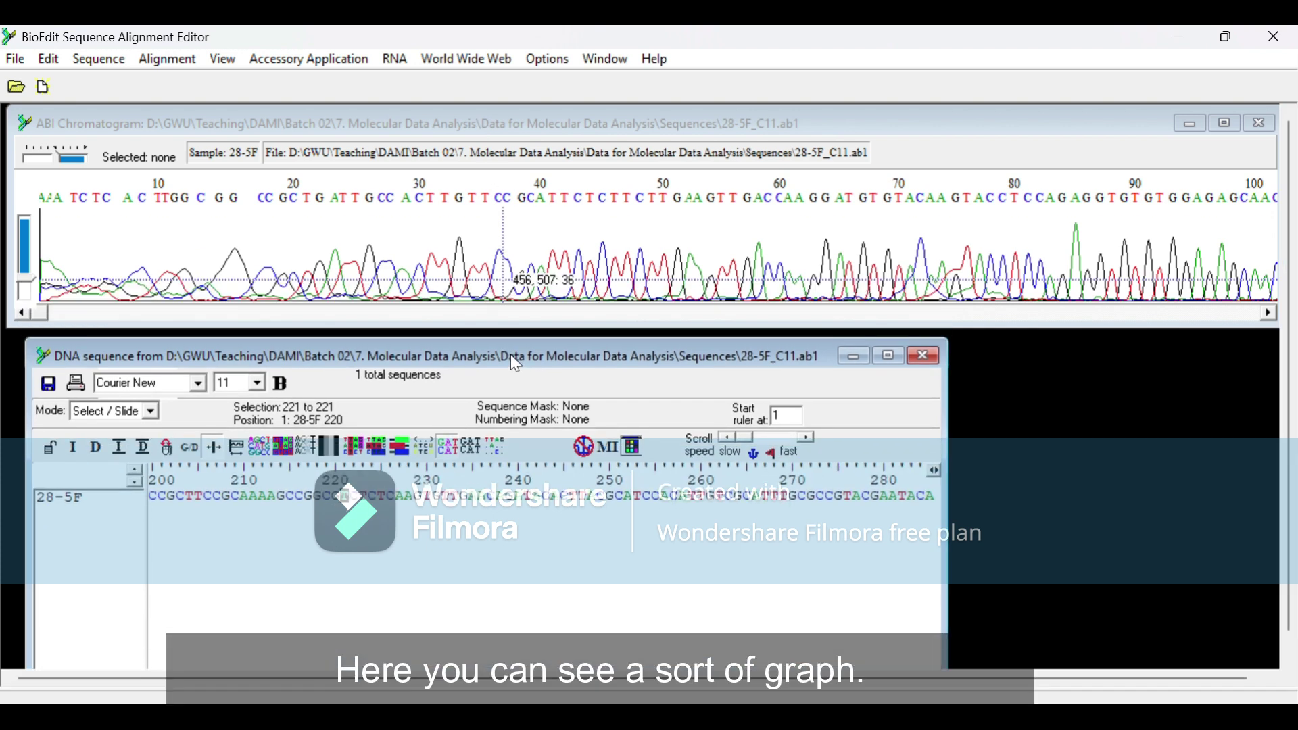
{"action": "left_click", "coordinate": [530, 121]}
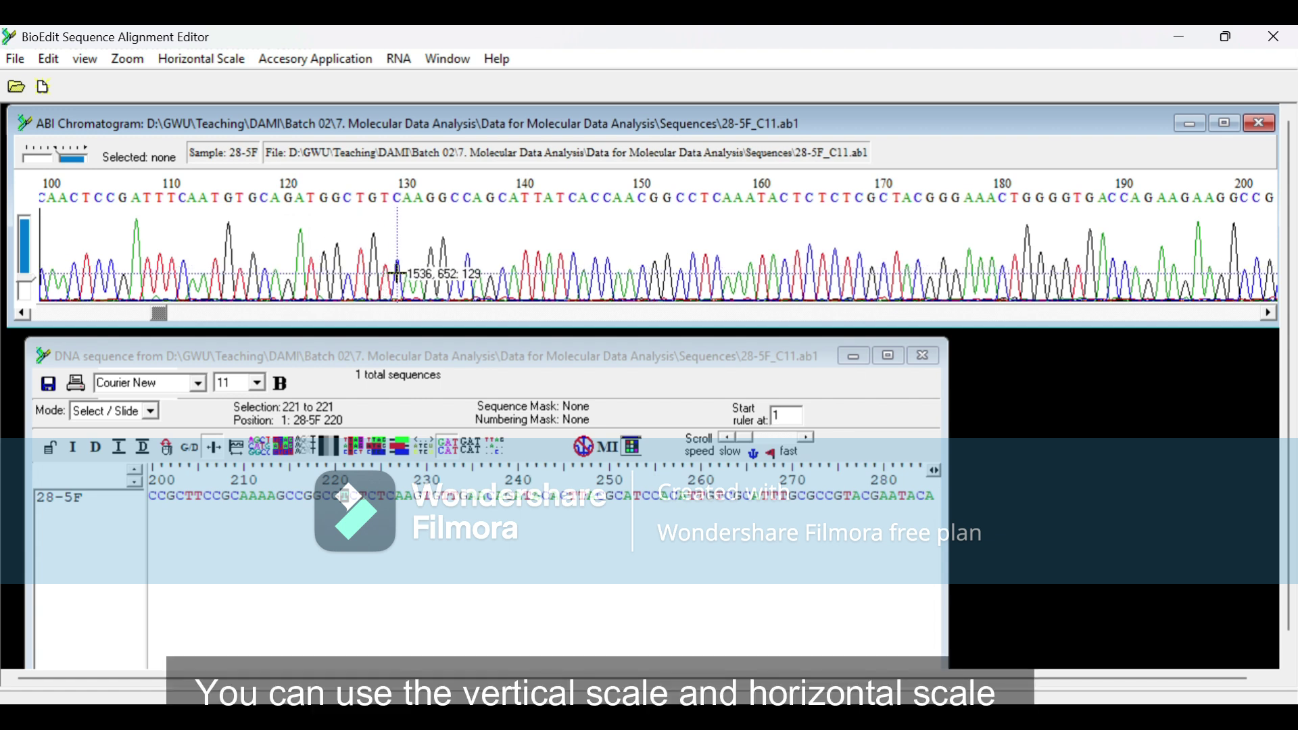
Increase the chromatogram's vertical and horizontal scale for taller, wider peaks, and enlarge its window in height
{"action": "left_click_drag", "start_coordinate": [37, 288], "coordinate": [37, 273]}
{"action": "left_click_drag", "start_coordinate": [67, 153], "coordinate": [63, 158]}
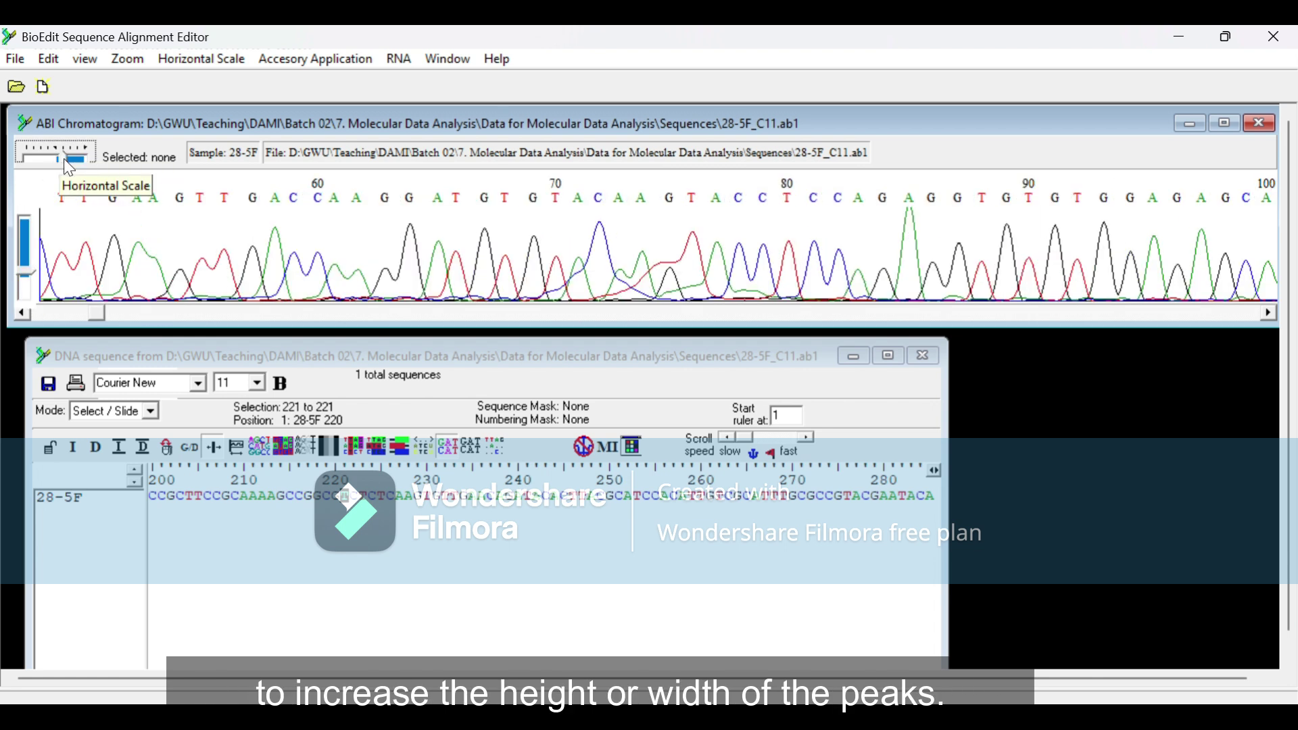
{"action": "left_click_drag", "start_coordinate": [279, 328], "coordinate": [277, 429]}
Examine the chromatogram's peak quality from the middle of the sequence, around base 440, through to beyond base 900
{"action": "left_click_drag", "start_coordinate": [100, 410], "coordinate": [509, 420]}
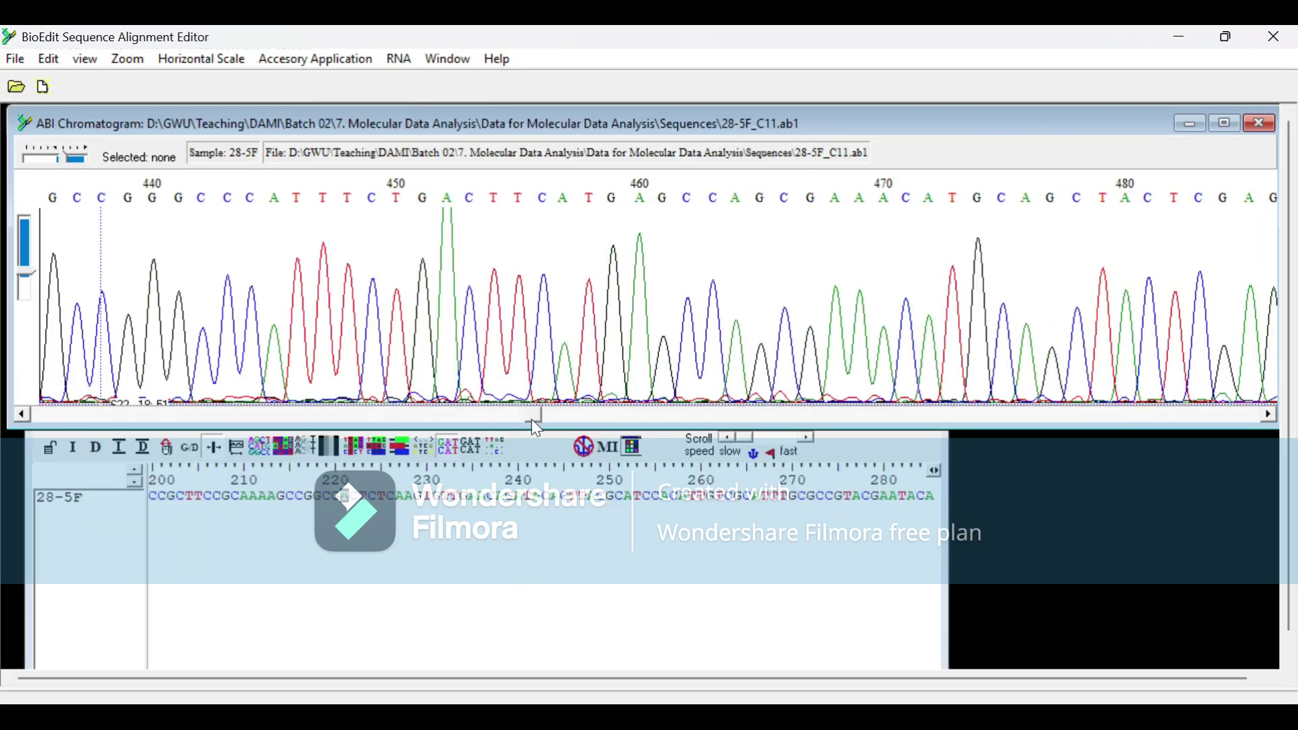
{"action": "left_click_drag", "start_coordinate": [532, 420], "coordinate": [566, 427]}
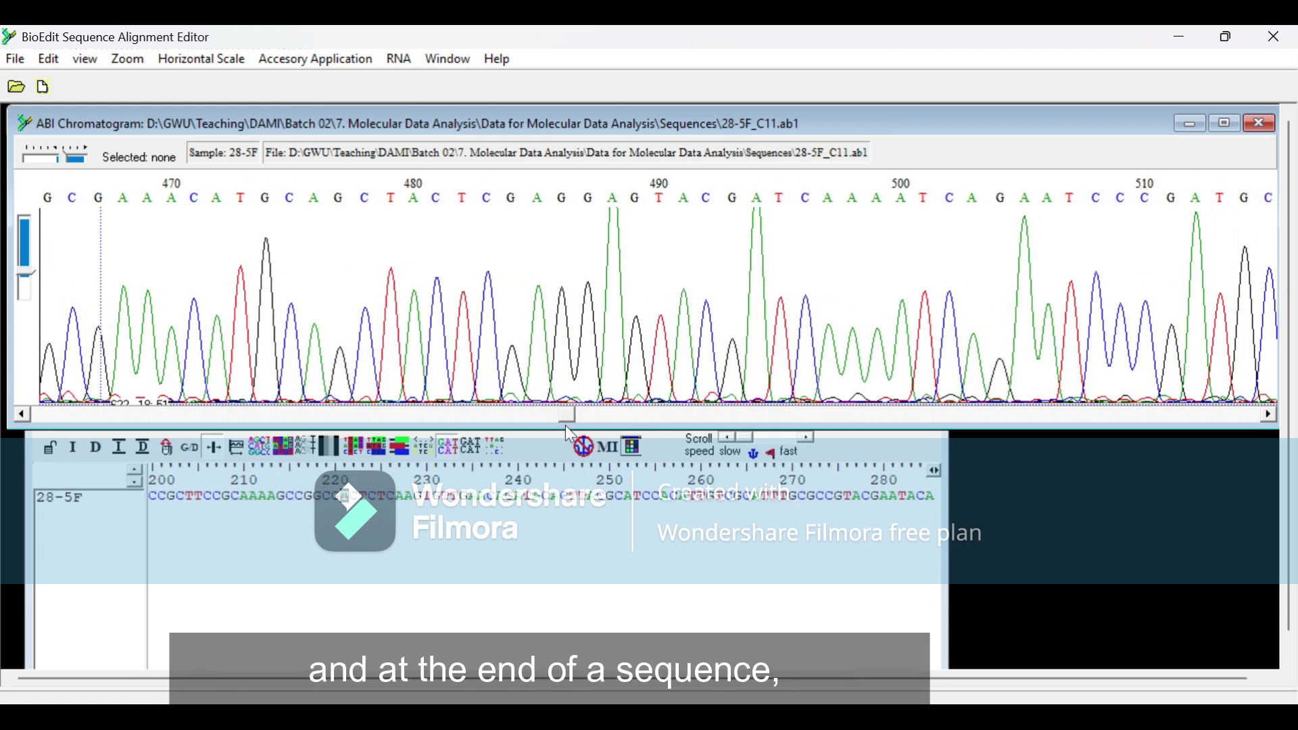
{"action": "left_click_drag", "start_coordinate": [566, 426], "coordinate": [997, 419]}
{"action": "left_click_drag", "start_coordinate": [1002, 428], "coordinate": [1009, 423]}
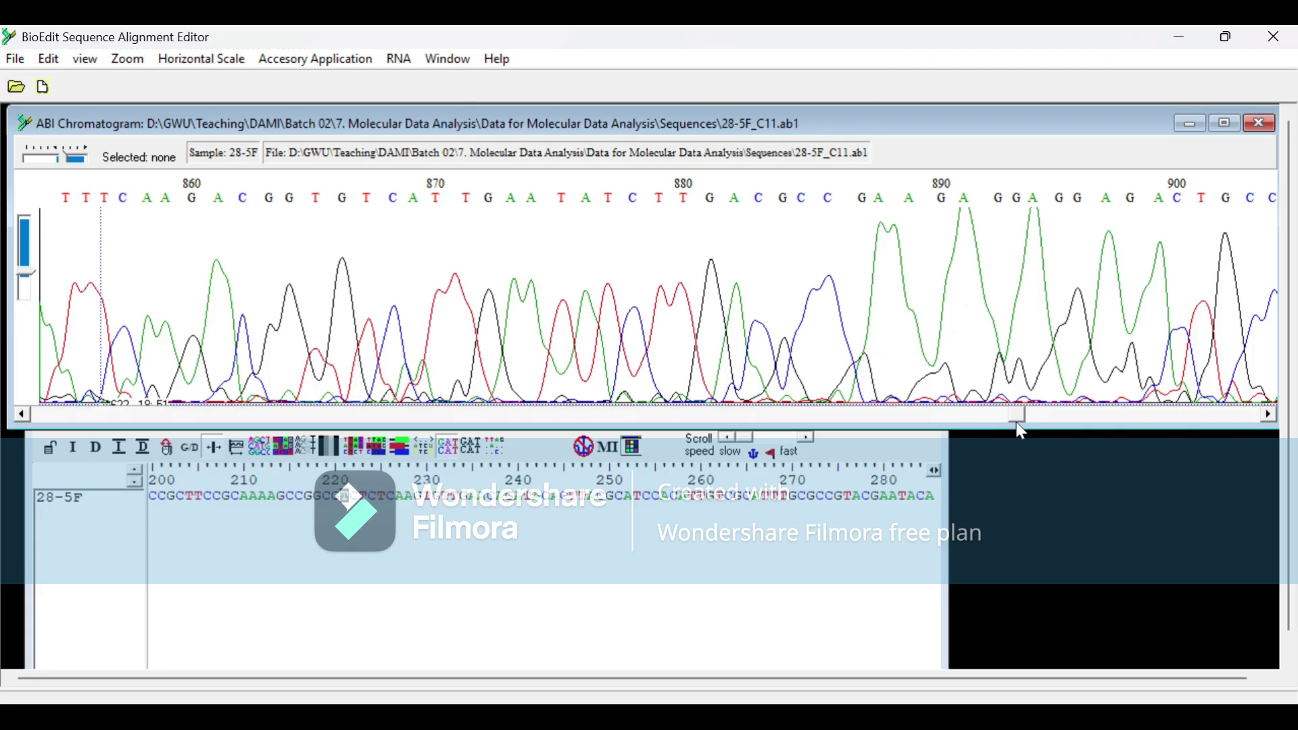
{"action": "left_click_drag", "start_coordinate": [1020, 426], "coordinate": [1058, 427]}
{"action": "left_click_drag", "start_coordinate": [1058, 427], "coordinate": [1082, 426]}
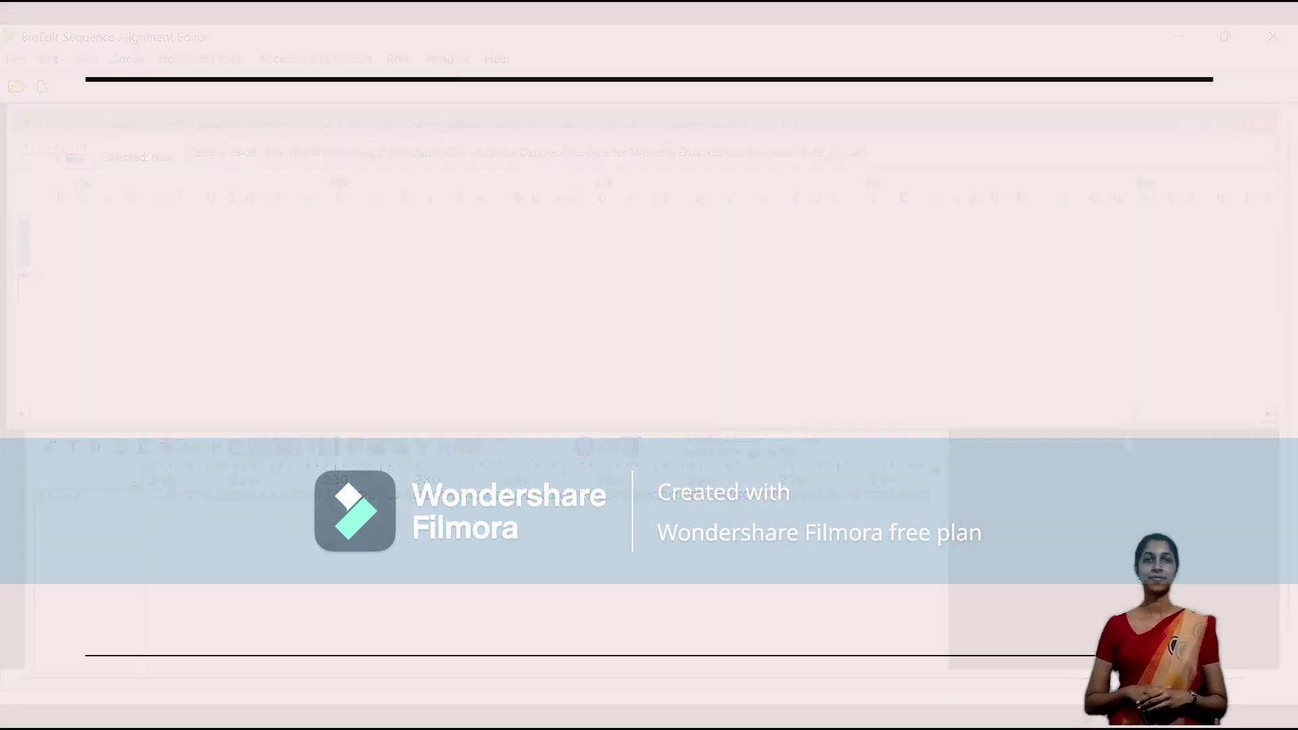